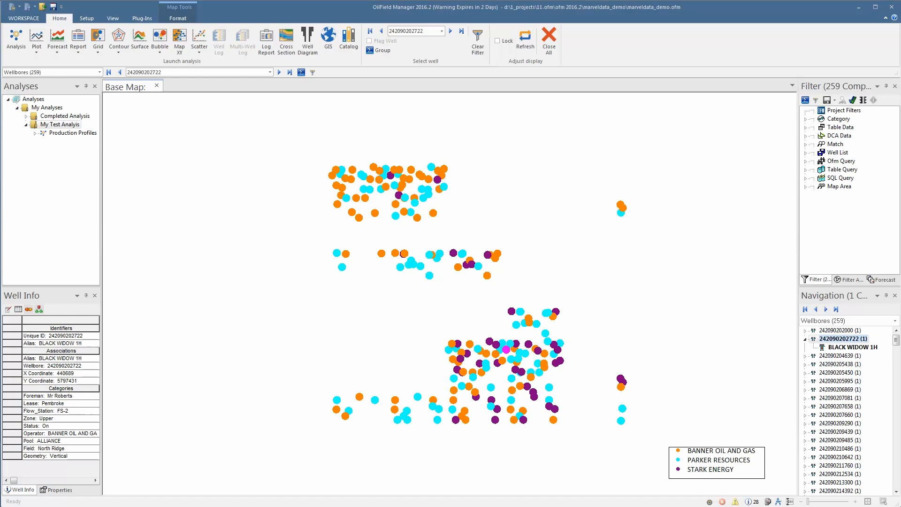
Step: Create a new line chart analysis and add CD.Gas.Rate as the first Y-axis variable
click(16, 39)
click(372, 288)
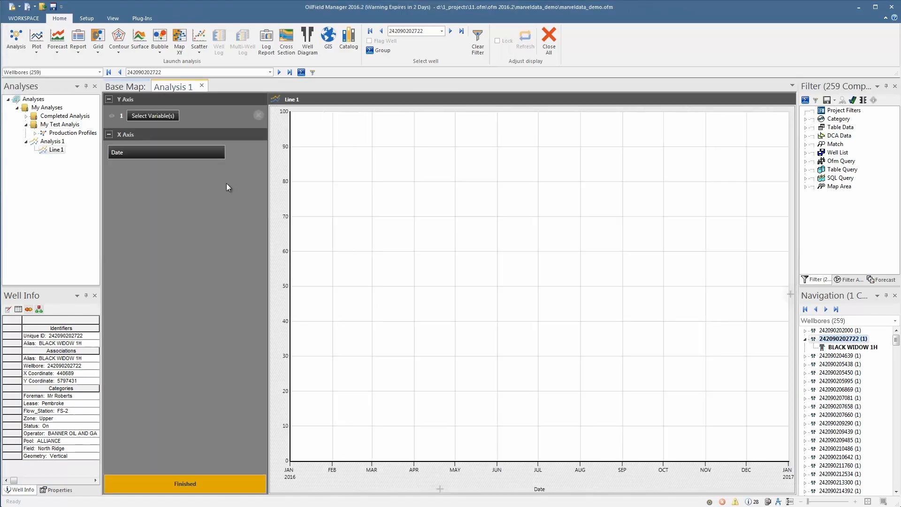
click(169, 119)
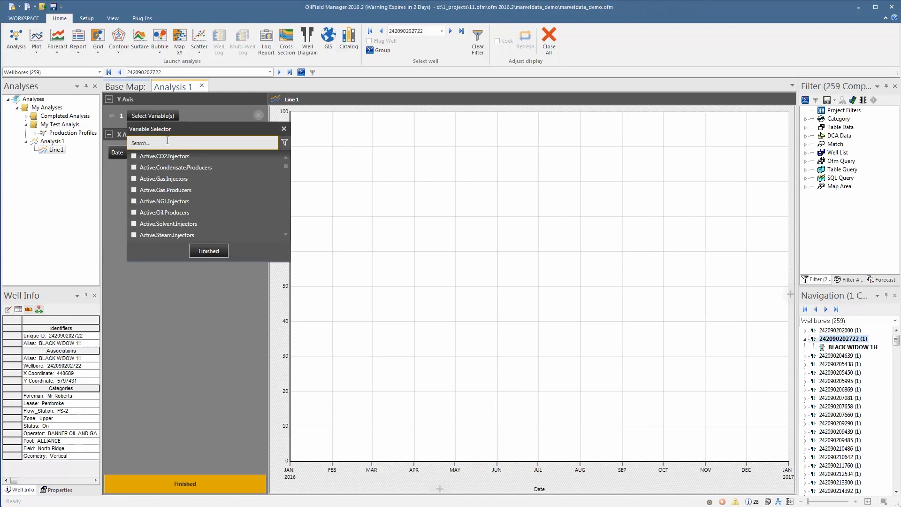
text(cd.gas.rat)
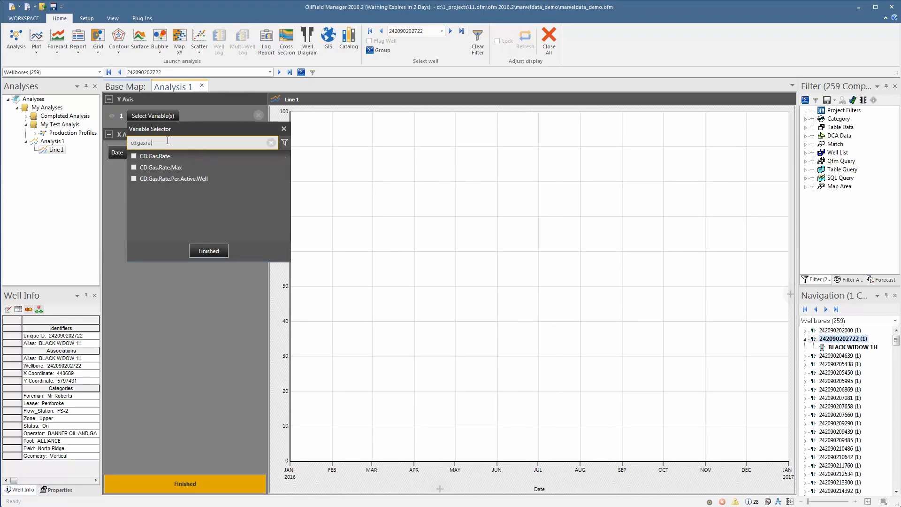
click(160, 156)
click(208, 250)
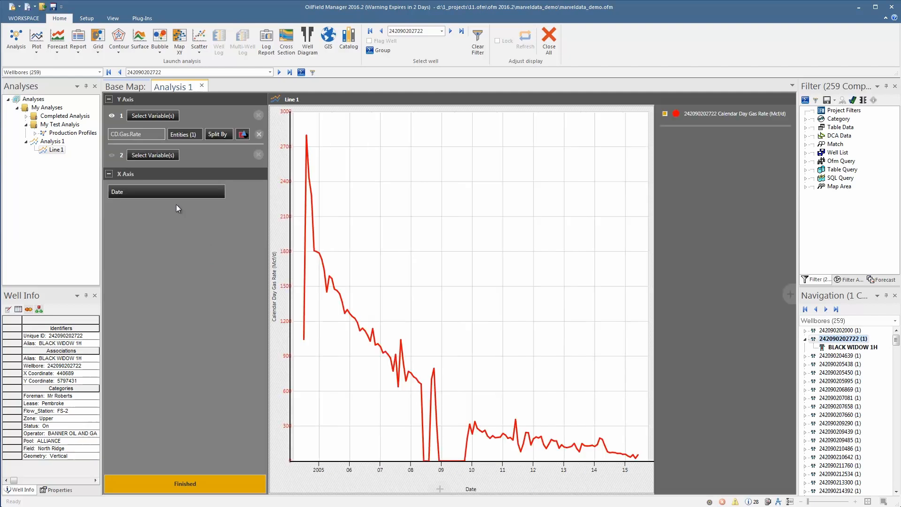
Step: Add CD.Liquid.Rate as the second Y-axis variable and finish the chart setup
click(153, 155)
text(cd.l)
click(203, 293)
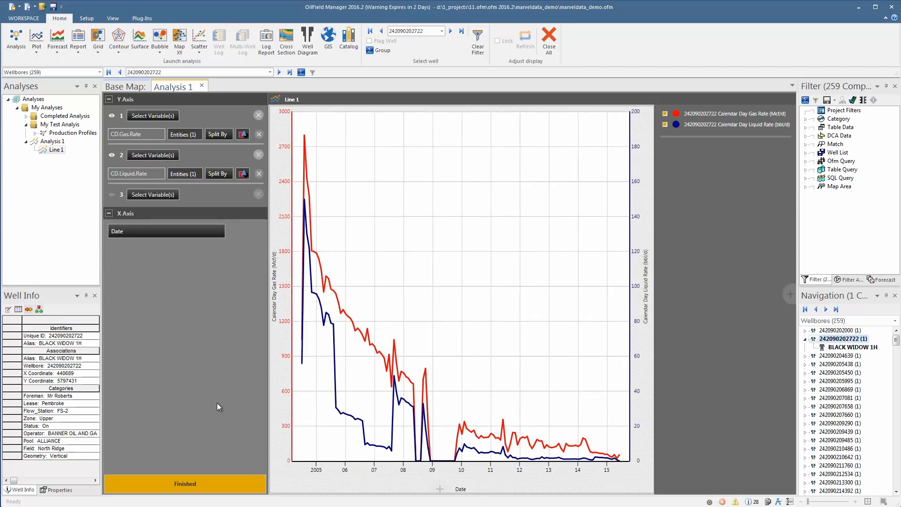
click(225, 484)
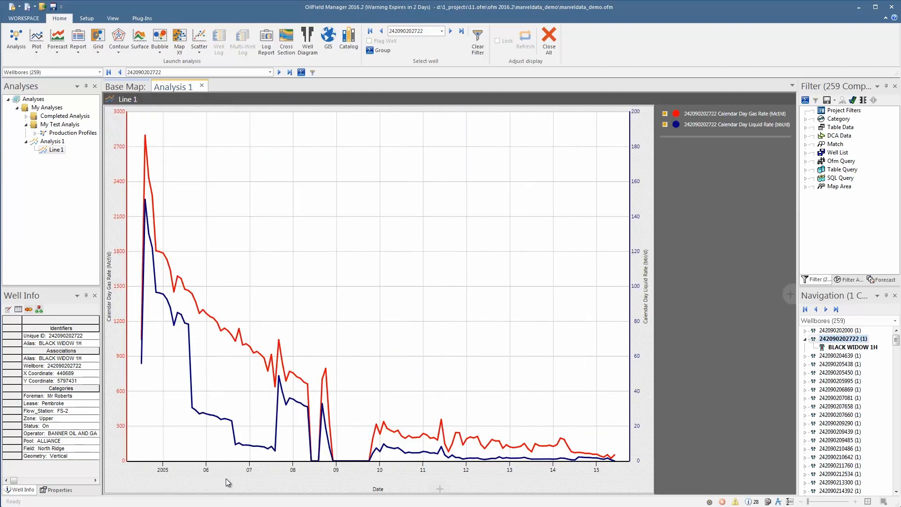
Step: Rename the Line 1 chart to Gas and liquid rate
right_click(58, 150)
click(83, 180)
text(Gas and liquid rate)
key(Return)
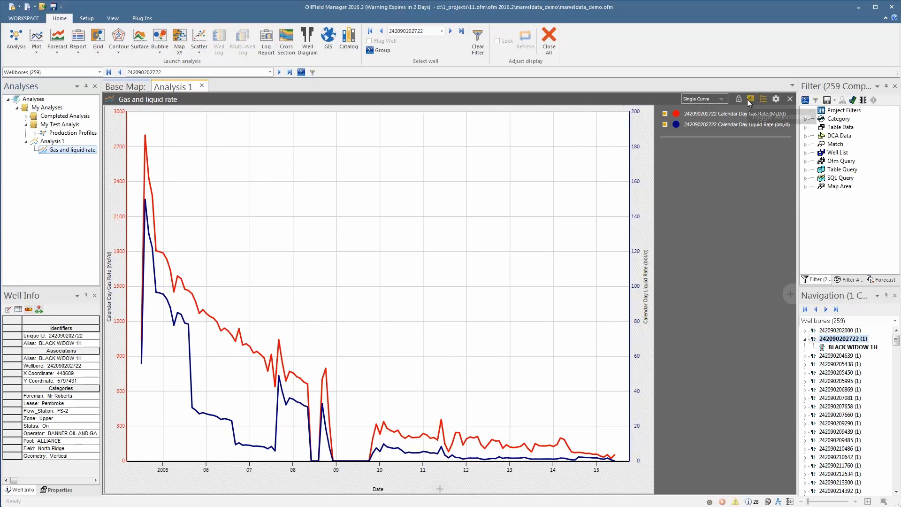
Step: Open the annotations panel and add an annotation at the mid-2008 production drop on the chart
click(749, 99)
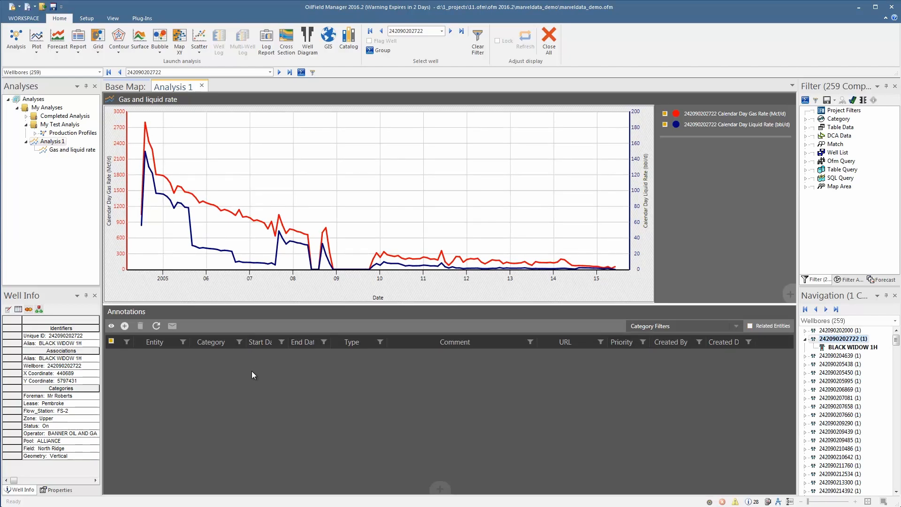
click(125, 328)
mouse_move(310, 268)
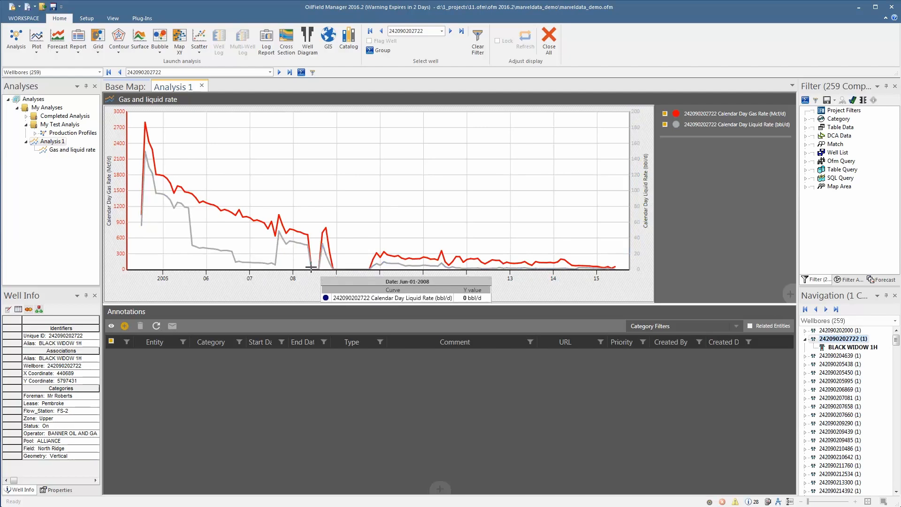
click(311, 268)
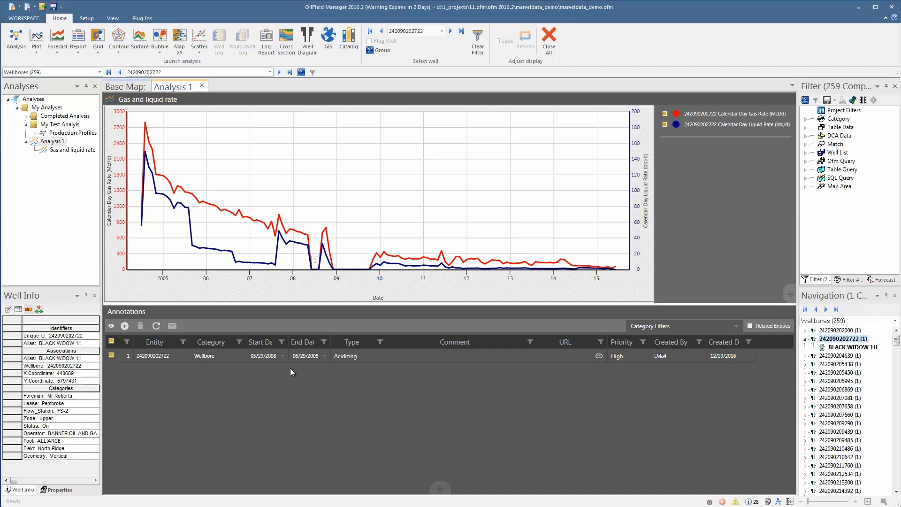
Step: Set the annotation's type to Shut In and its comment to Pressure Maintenance
click(373, 359)
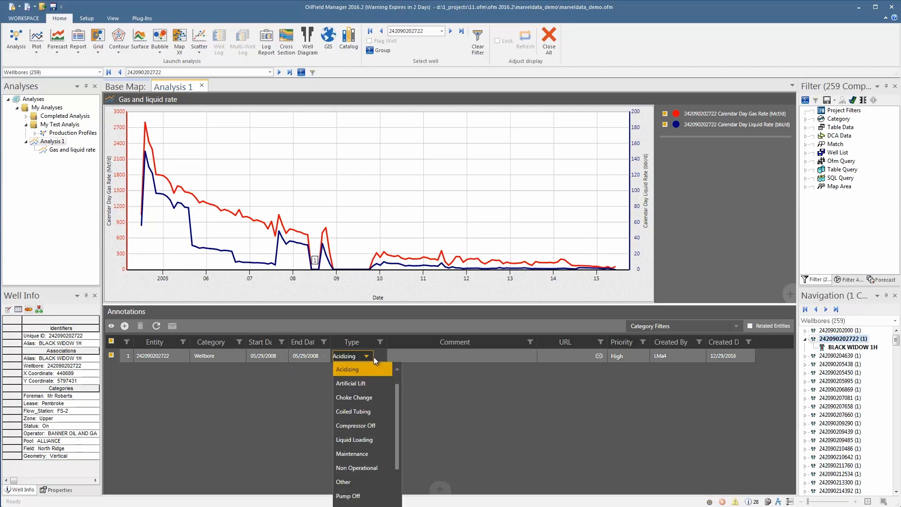
scroll(375, 360, down, 1)
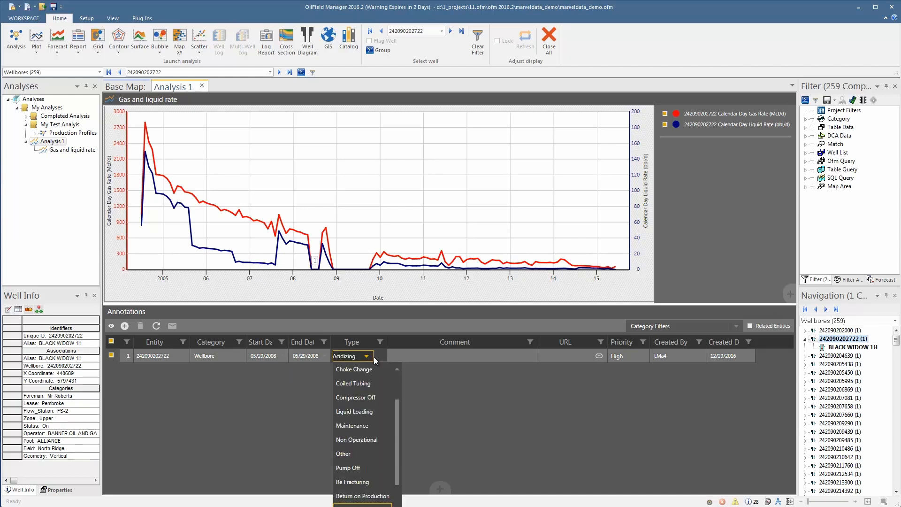
click(366, 504)
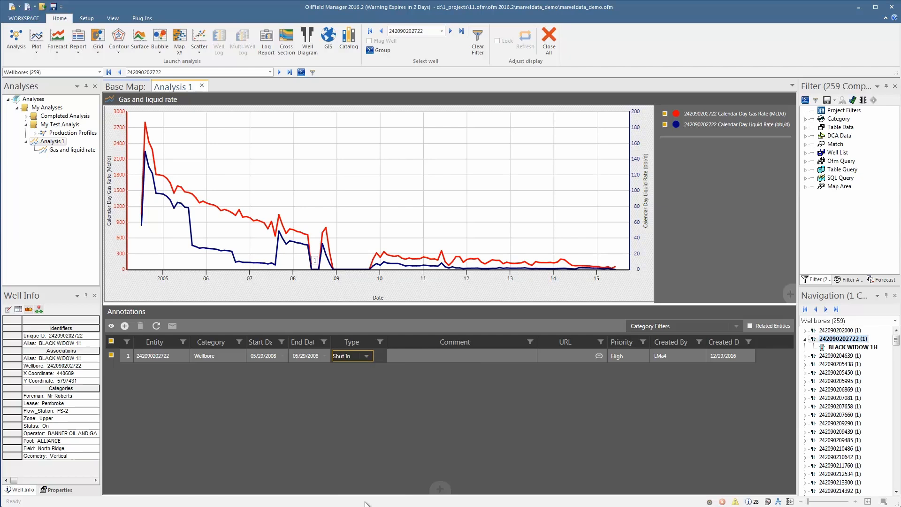
click(415, 356)
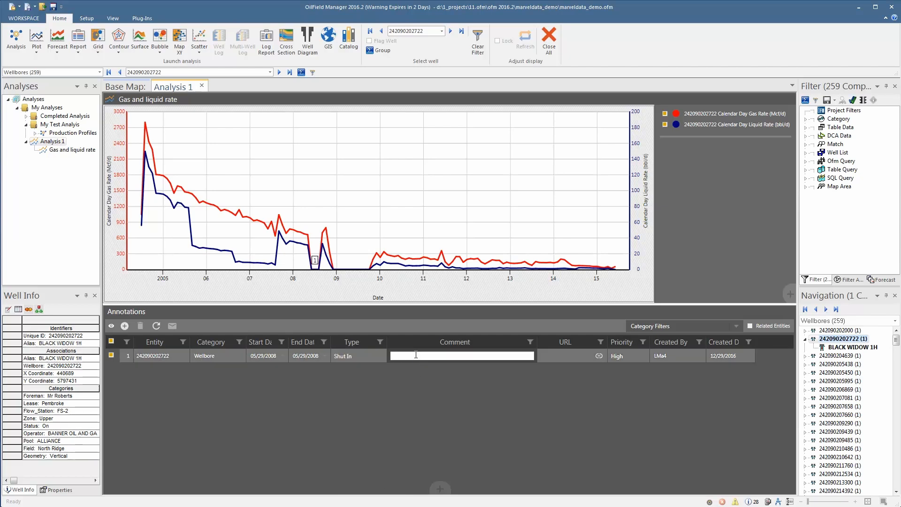
text(Pressure Maintenance)
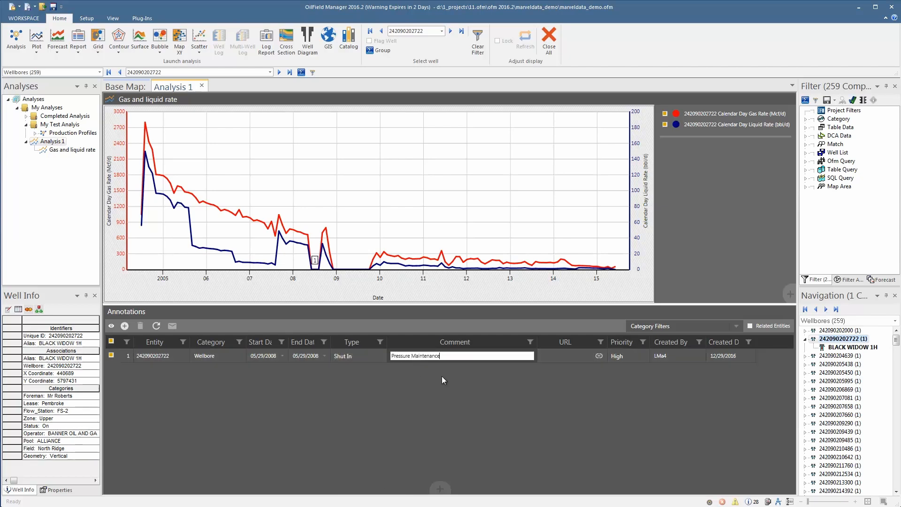
click(551, 359)
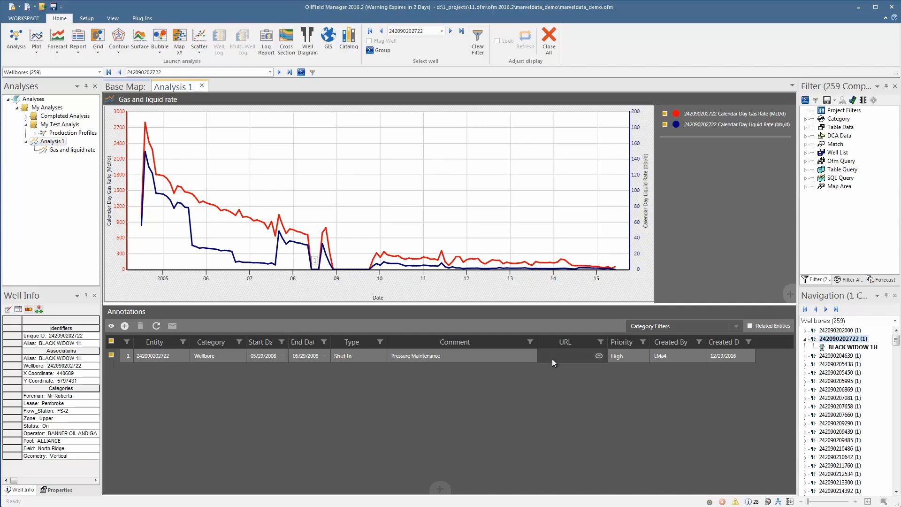
Step: Link the annotation to the Report.xlsx file and name the link Report
click(599, 356)
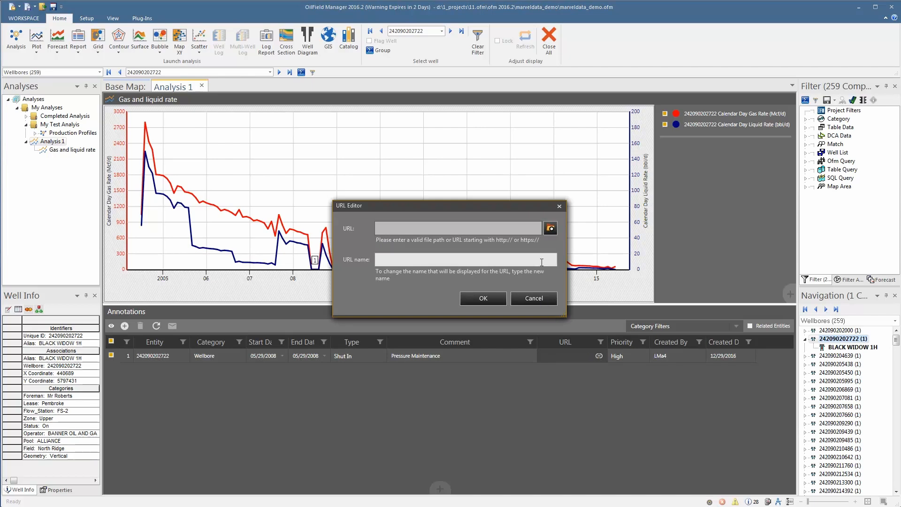
click(550, 231)
click(433, 292)
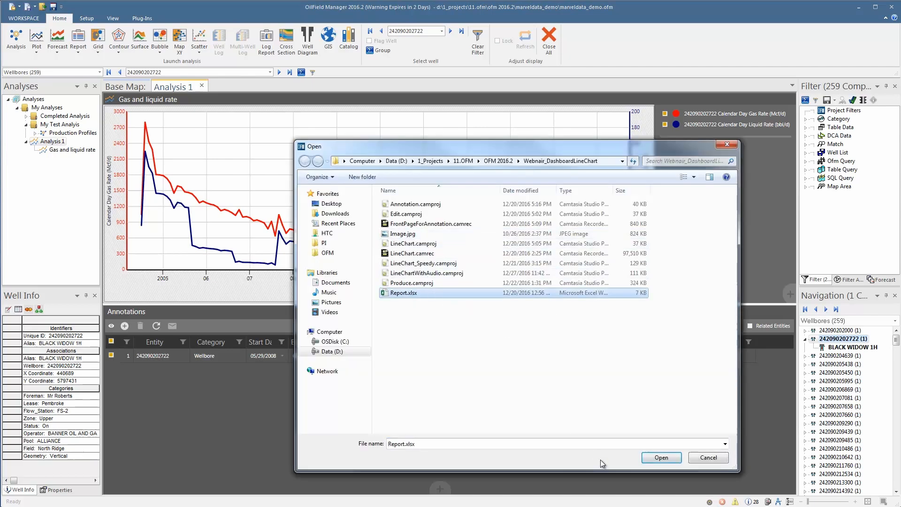
click(661, 457)
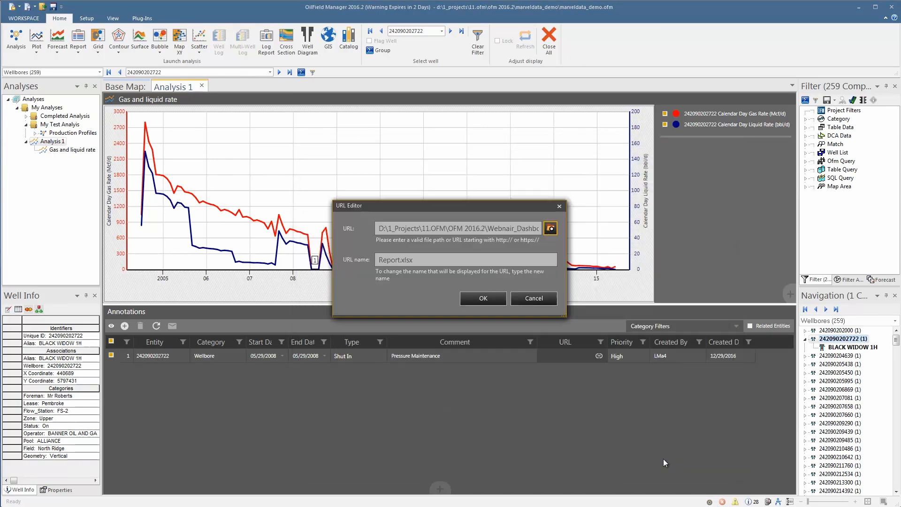
key(BackSpace)
key(BackSpace)
key(BackSpace)
key(BackSpace)
key(BackSpace)
click(479, 299)
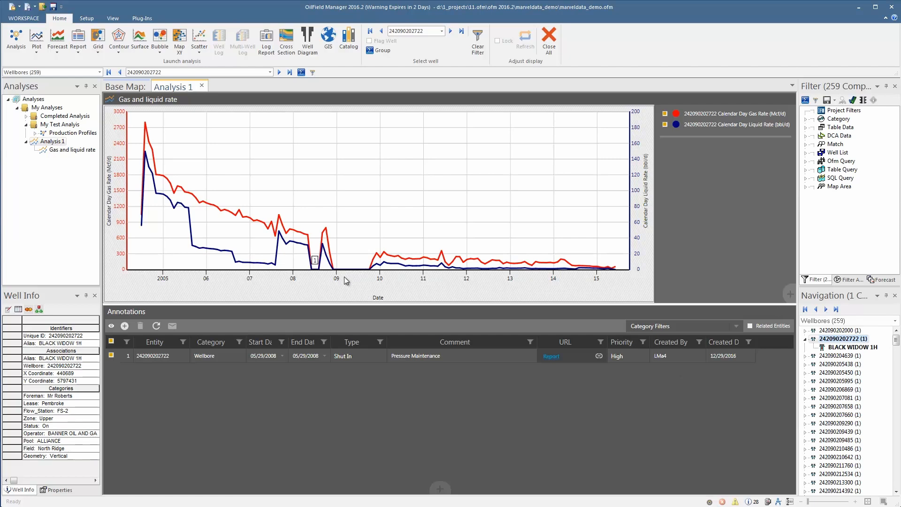
Step: Add a second annotation at the late-2009 production restart on the chart
mouse_move(315, 261)
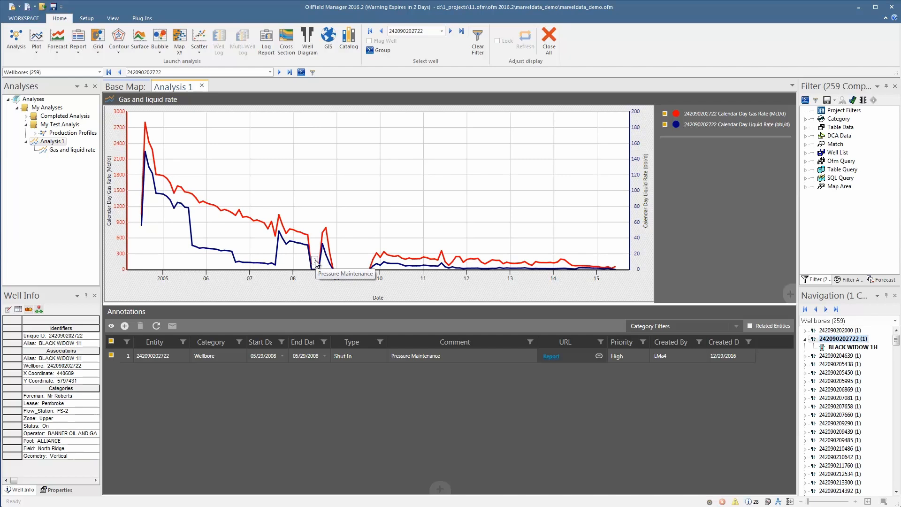
click(315, 262)
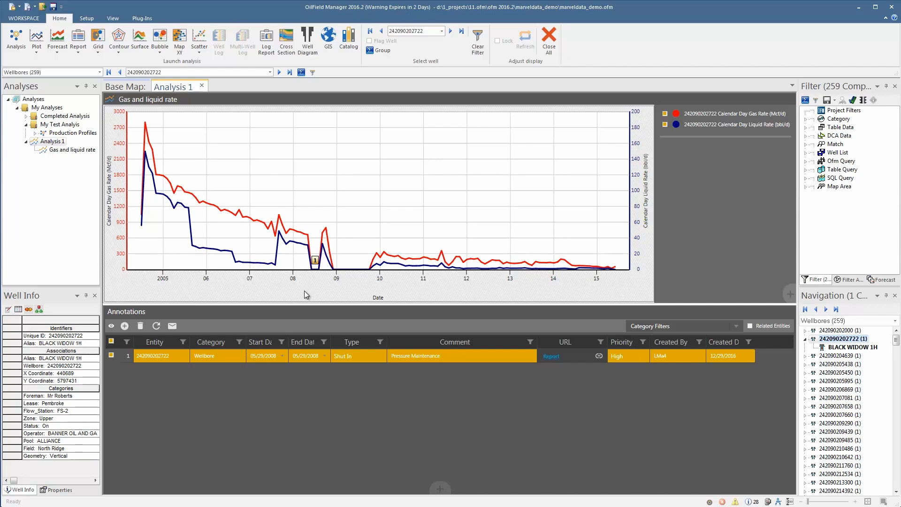
click(370, 268)
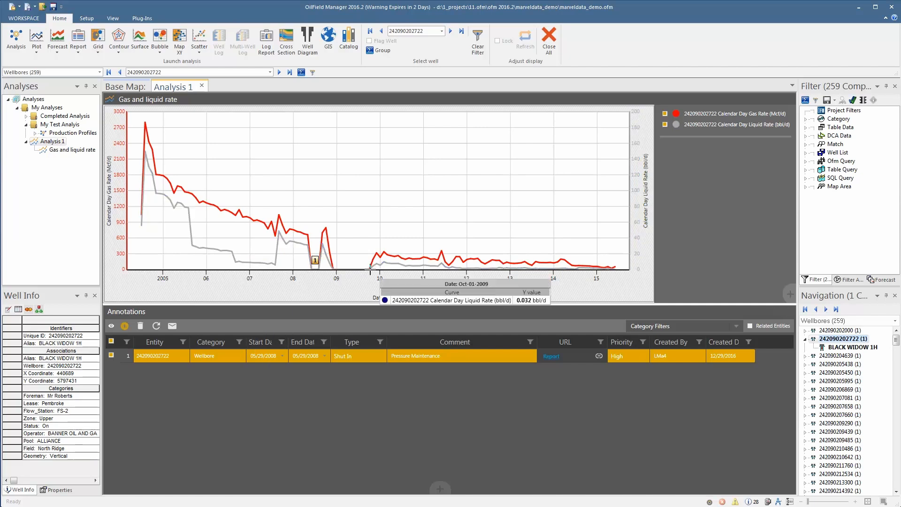
click(370, 270)
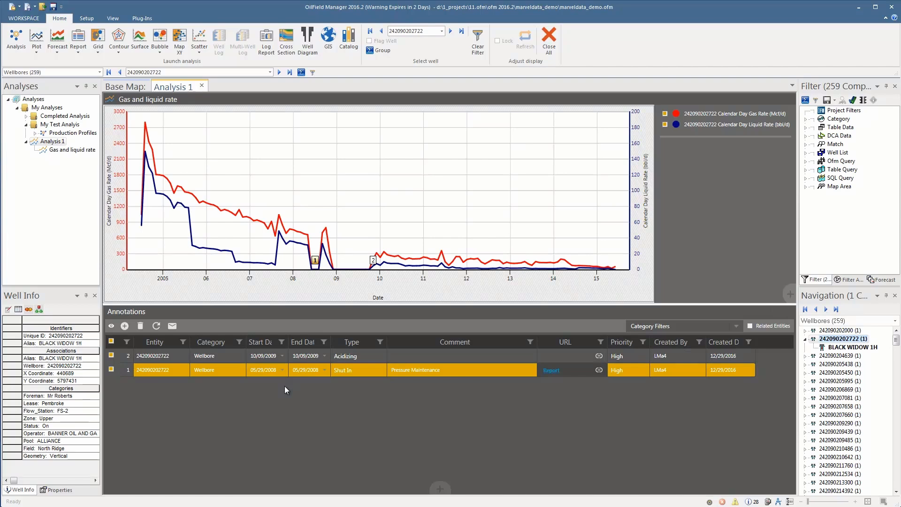
Step: Set the second annotation's type to Other and its comment to Back on production
click(348, 356)
click(362, 493)
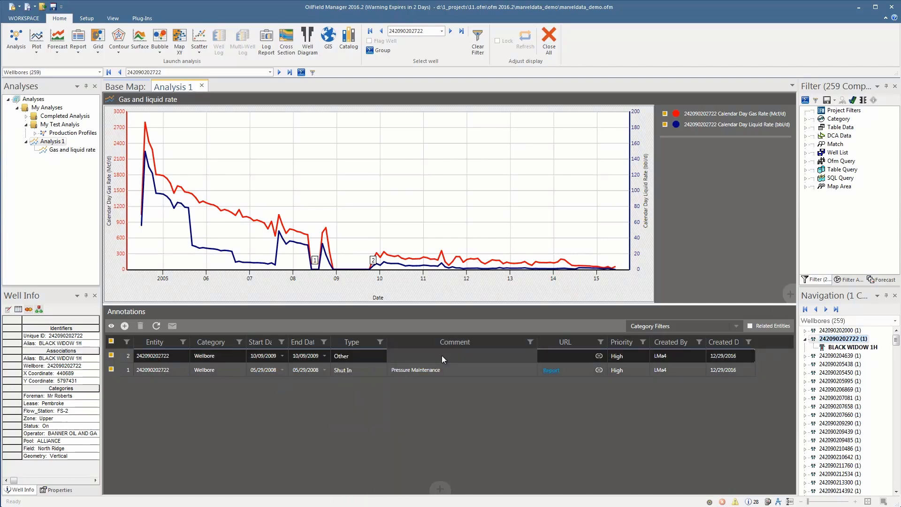
click(441, 356)
text(Back on production)
Step: Set the second annotation's priority to Low
click(638, 356)
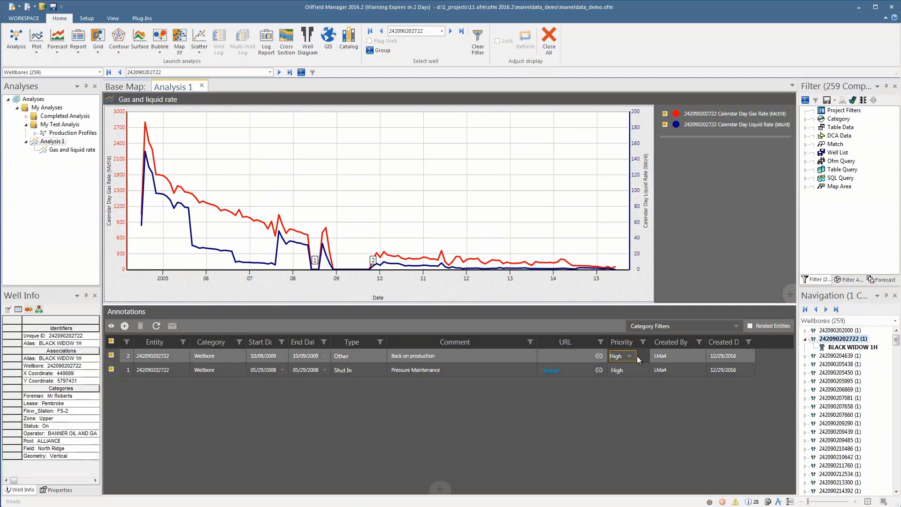
key(l)
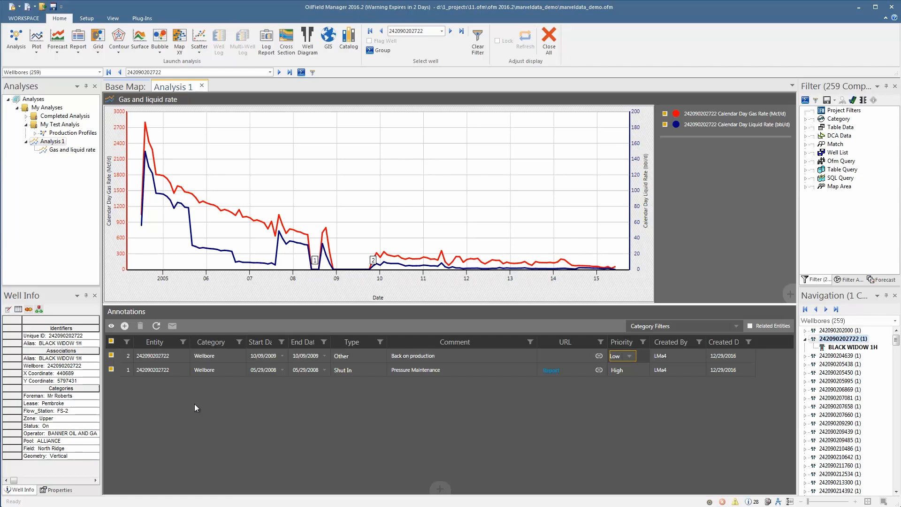
click(124, 359)
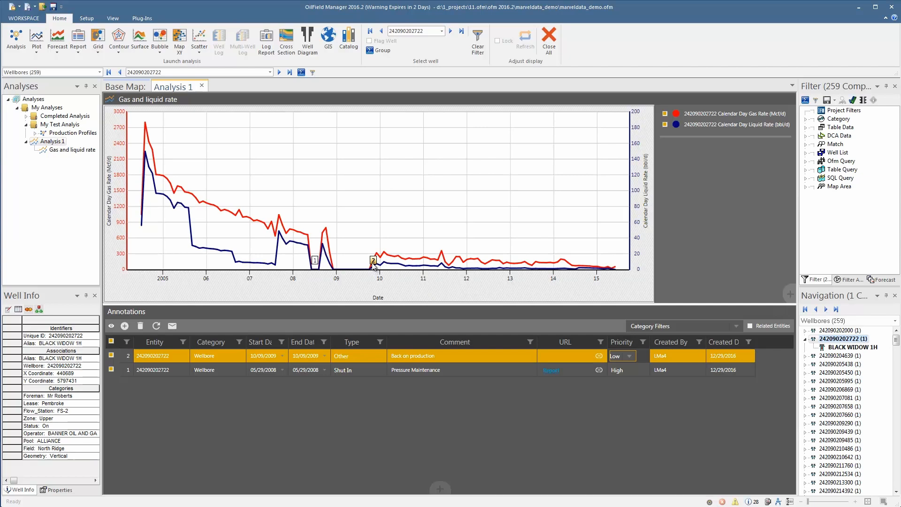
Step: Set the second annotation's end date to 03/01/2010
mouse_move(374, 264)
click(324, 355)
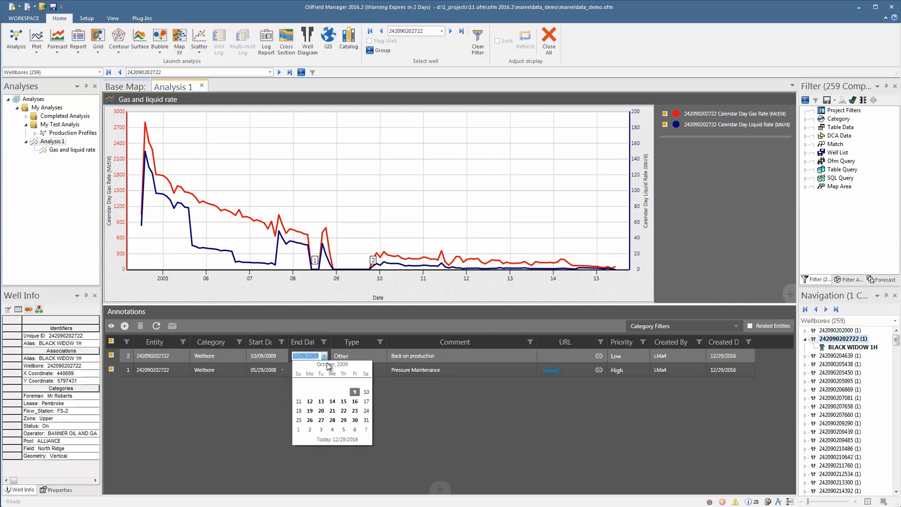
click(327, 365)
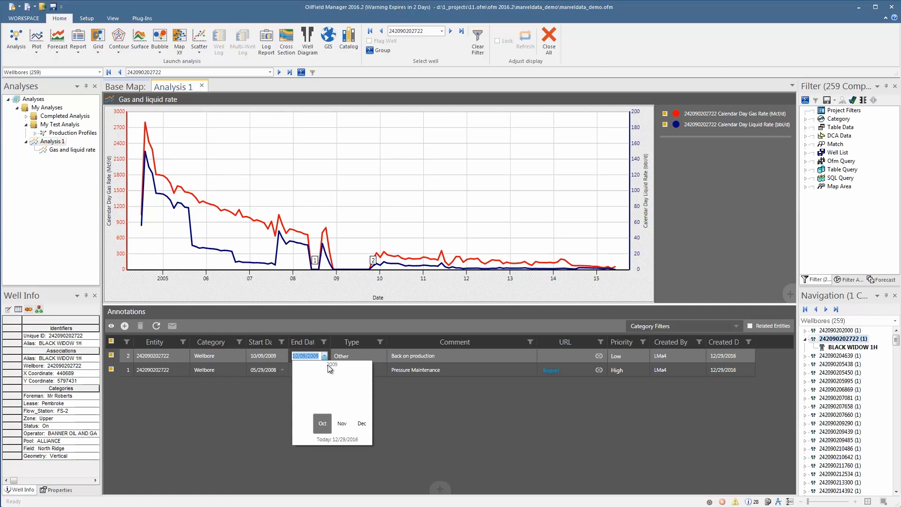
click(367, 365)
click(342, 382)
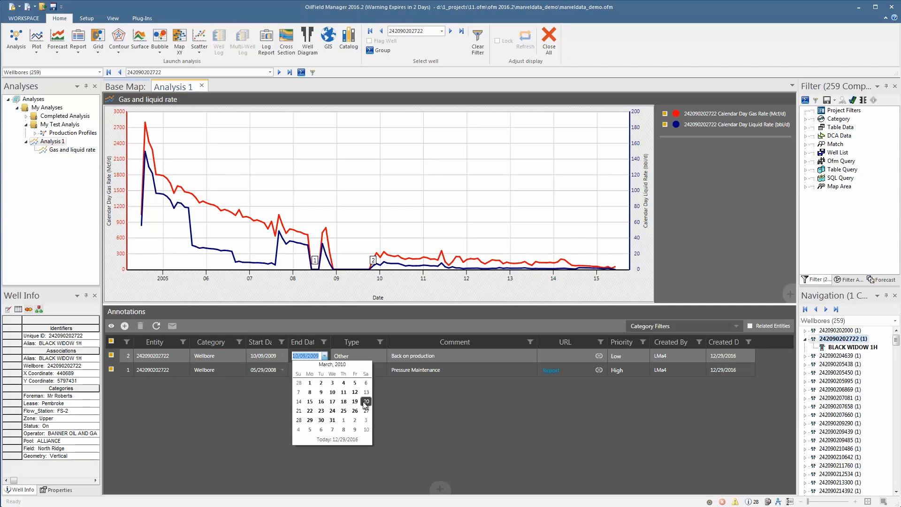
click(310, 383)
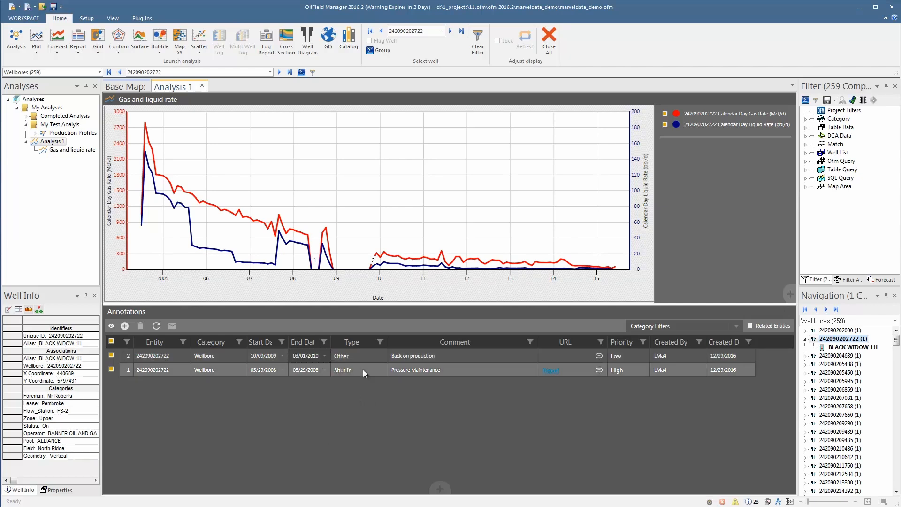
Step: Delete the second annotation
click(372, 262)
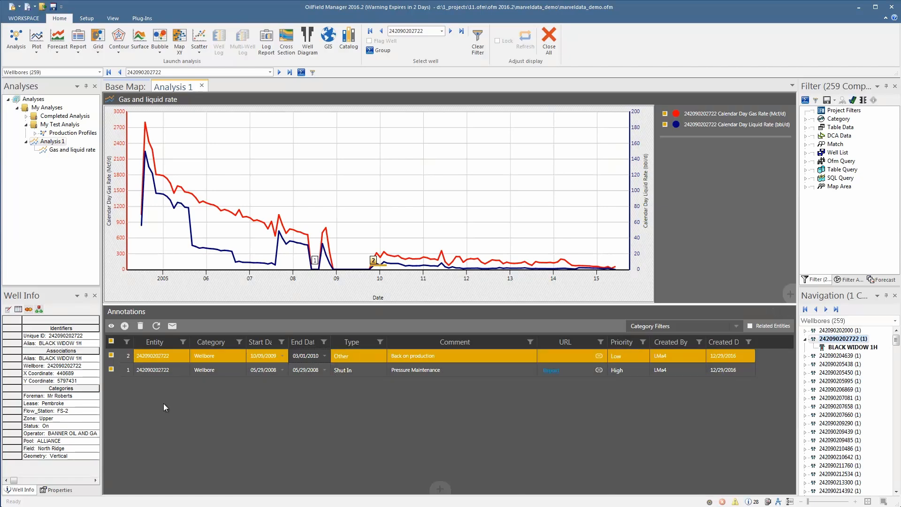
click(141, 325)
key(Return)
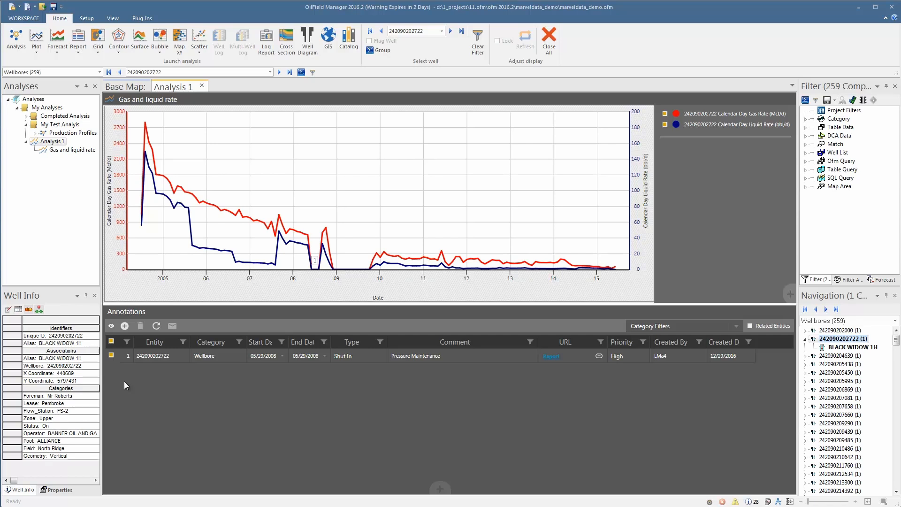
Step: Switch the navigation level to Field to view the North Ridge field's chart and annotations
click(873, 321)
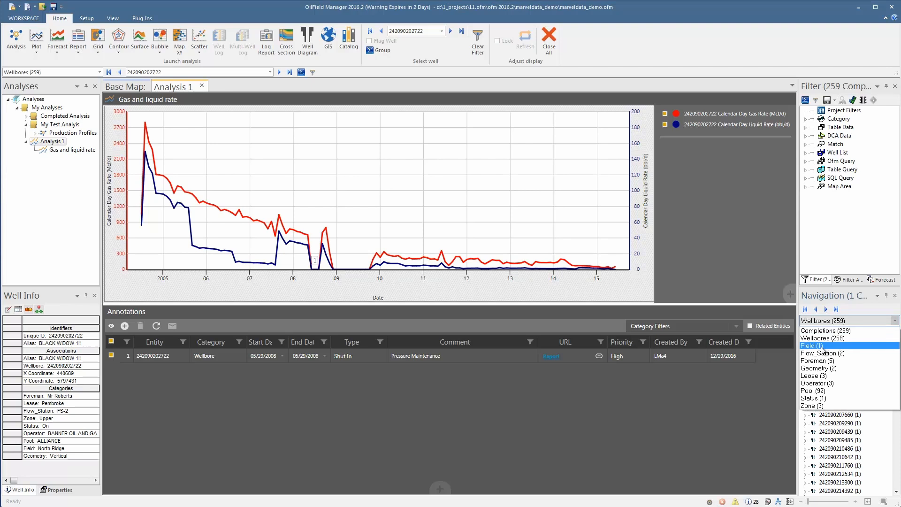
click(821, 346)
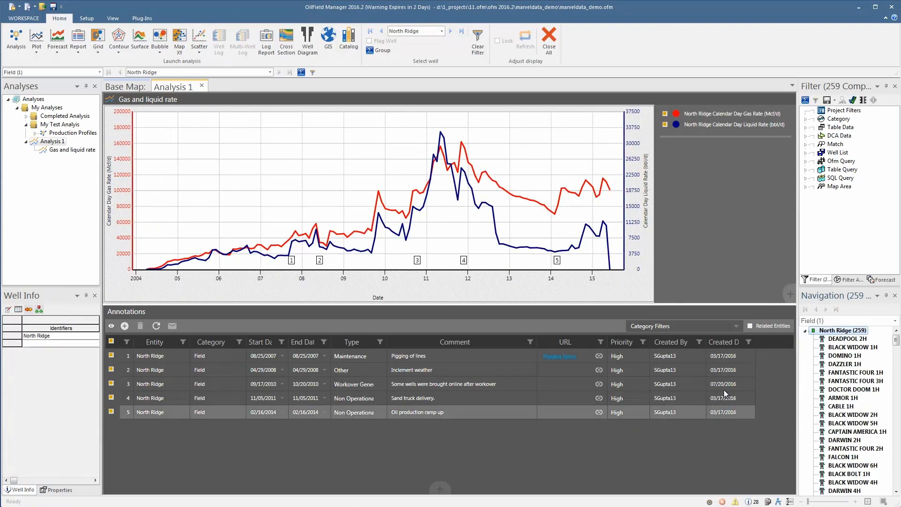
Step: Filter the annotations list to the Wellbore and Lease categories
click(735, 326)
click(686, 172)
click(679, 256)
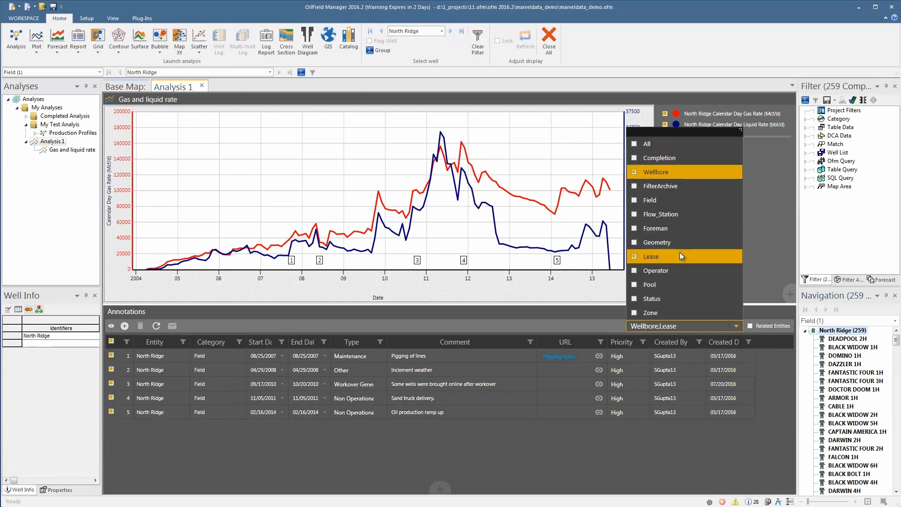
click(778, 372)
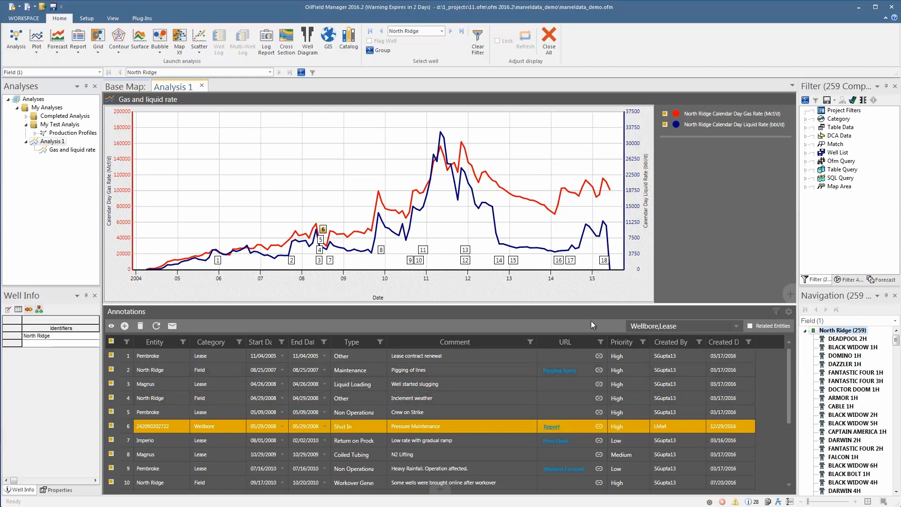
Step: Apply color coding to the annotations by priority
right_click(635, 347)
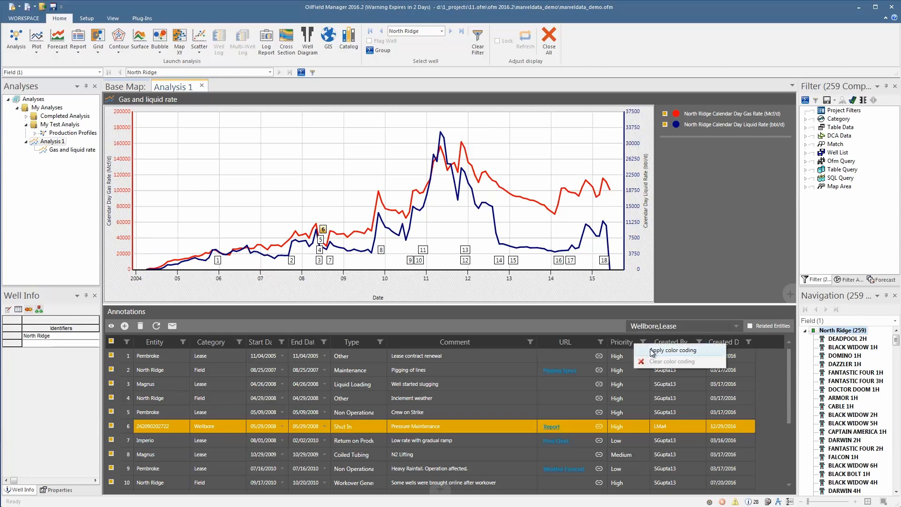
click(652, 350)
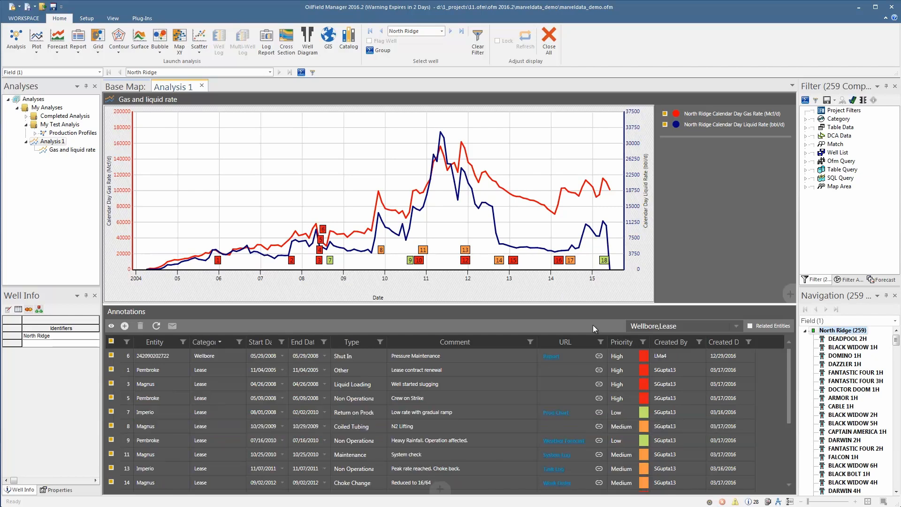
Step: Apply color coding to the annotations by type instead
right_click(369, 342)
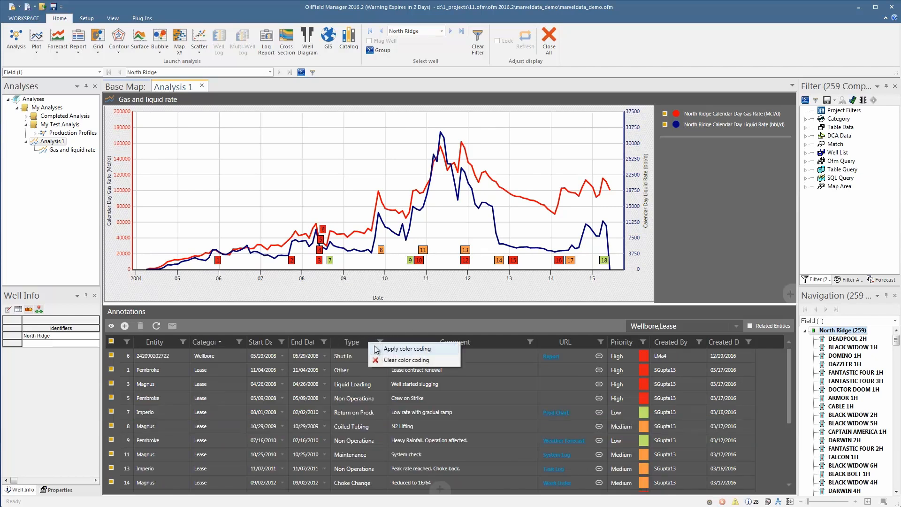
click(383, 348)
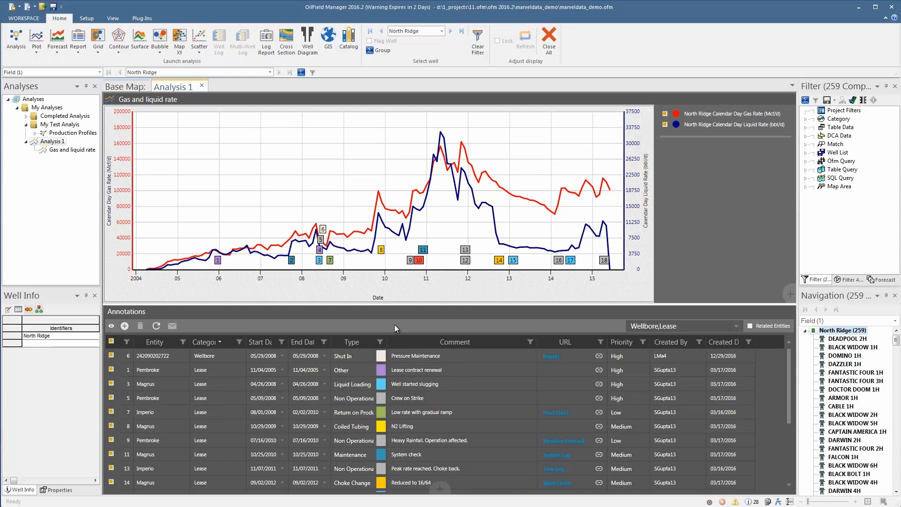
right_click(172, 344)
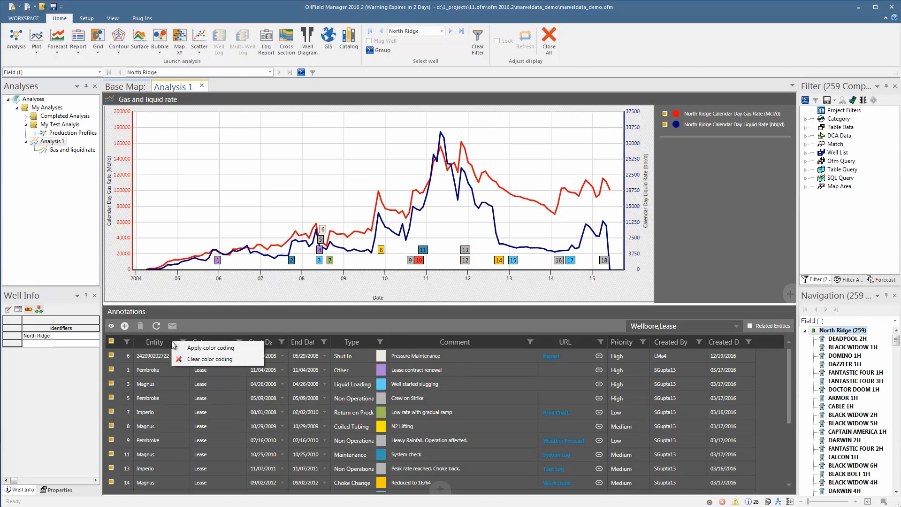
click(483, 322)
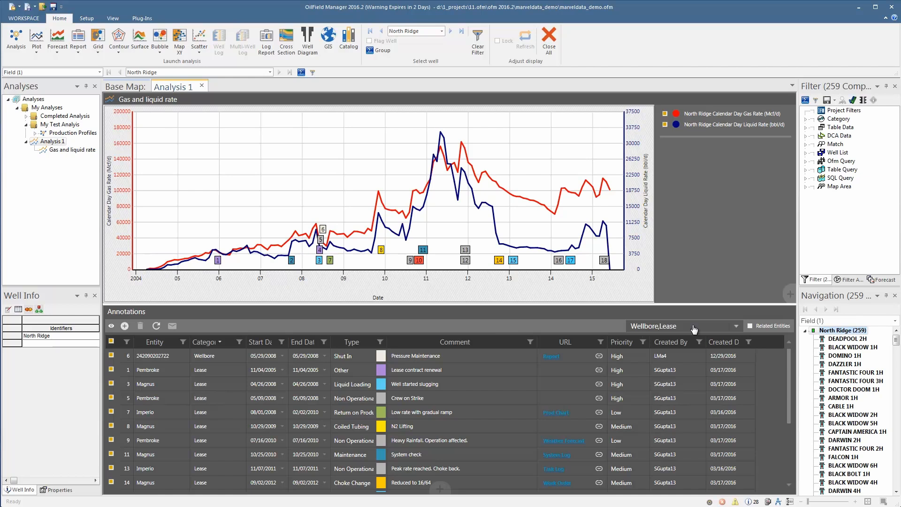
Step: Switch the navigation level to Completions and select the BLACK WIDOW 1H well
click(844, 324)
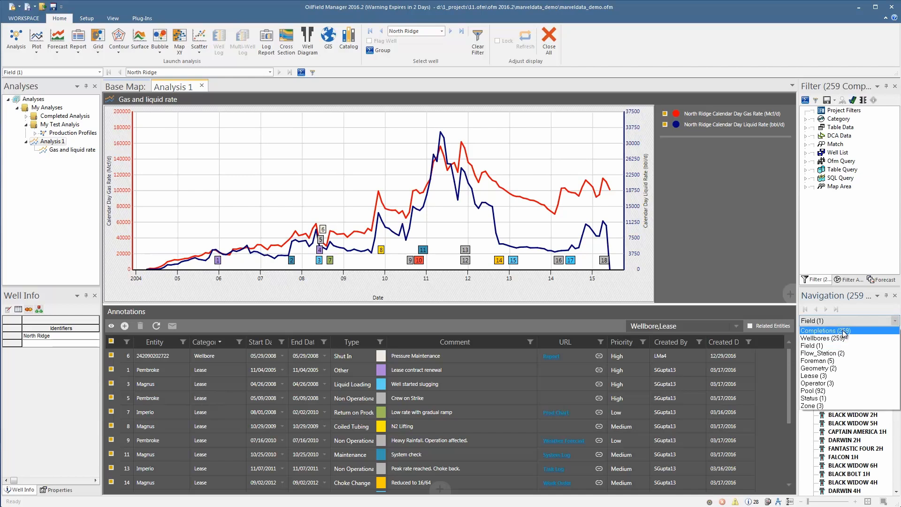
click(845, 334)
click(850, 347)
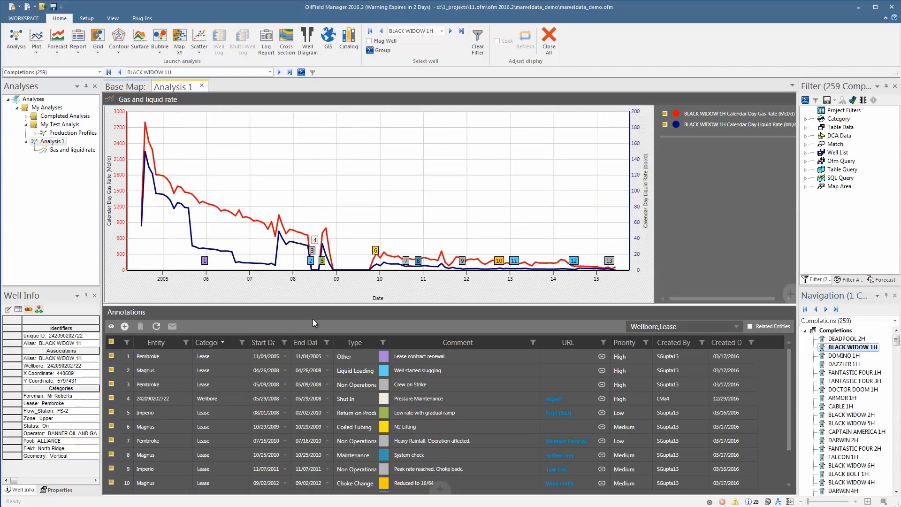
Step: Select the Shut In annotation marker on the chart and turn on Related Entities for the annotations list
mouse_move(316, 241)
click(315, 240)
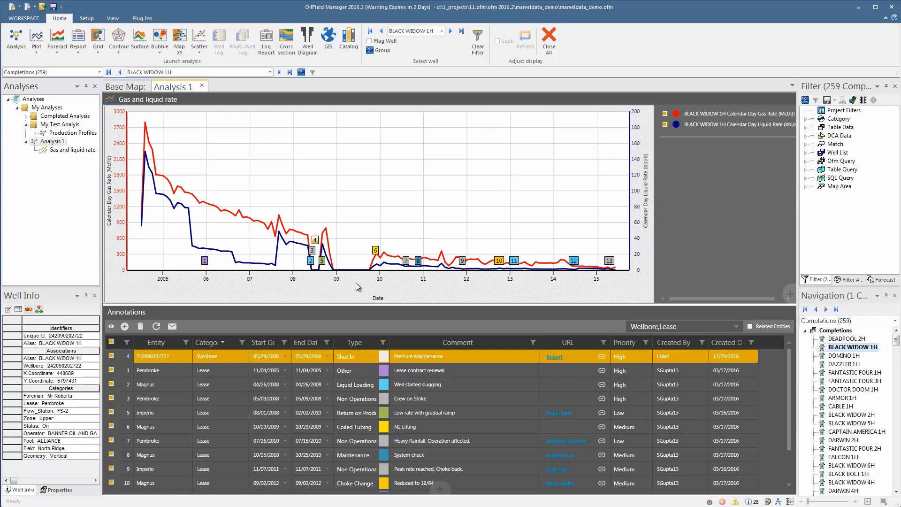
click(748, 325)
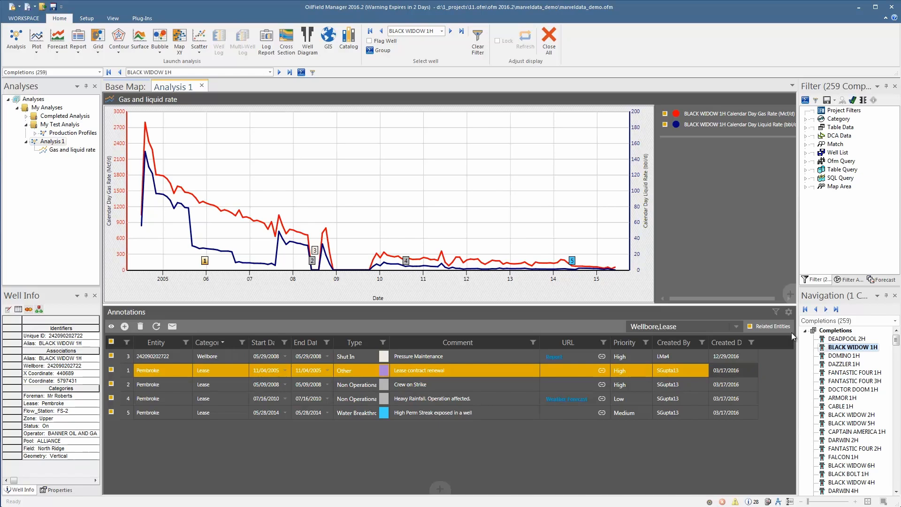
Step: Open the Annotation Editor and review its annotation type, annotation priority and column picker settings
click(789, 312)
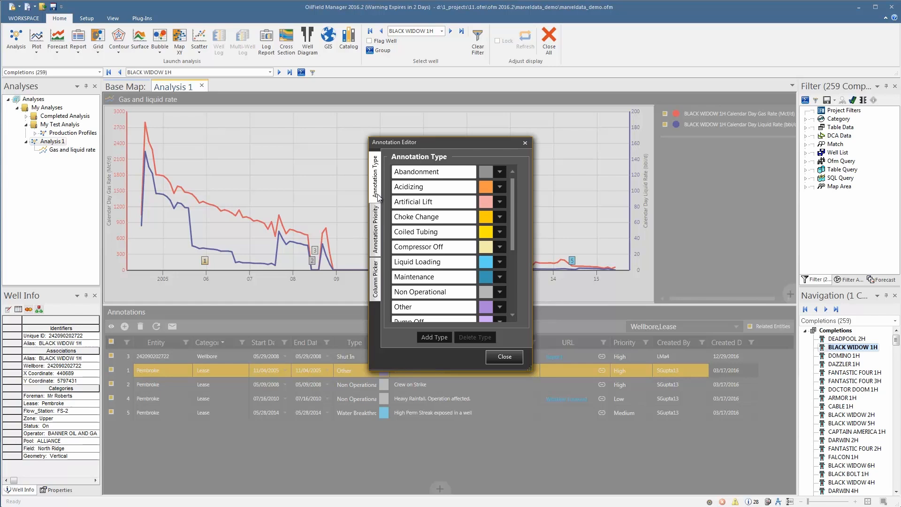
click(384, 231)
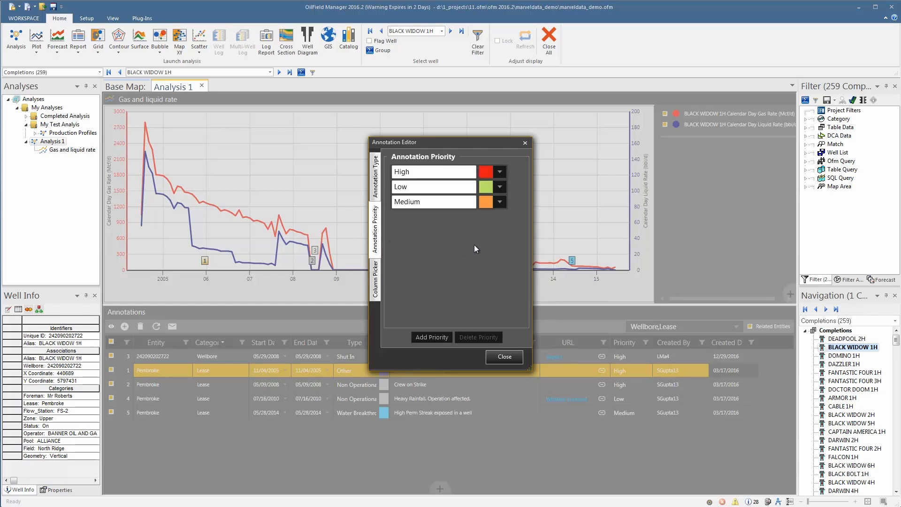
click(378, 292)
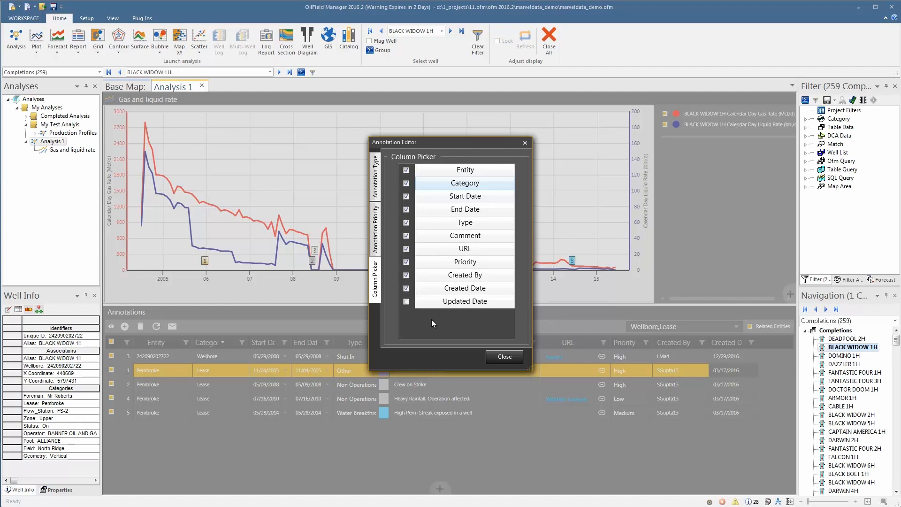
click(500, 358)
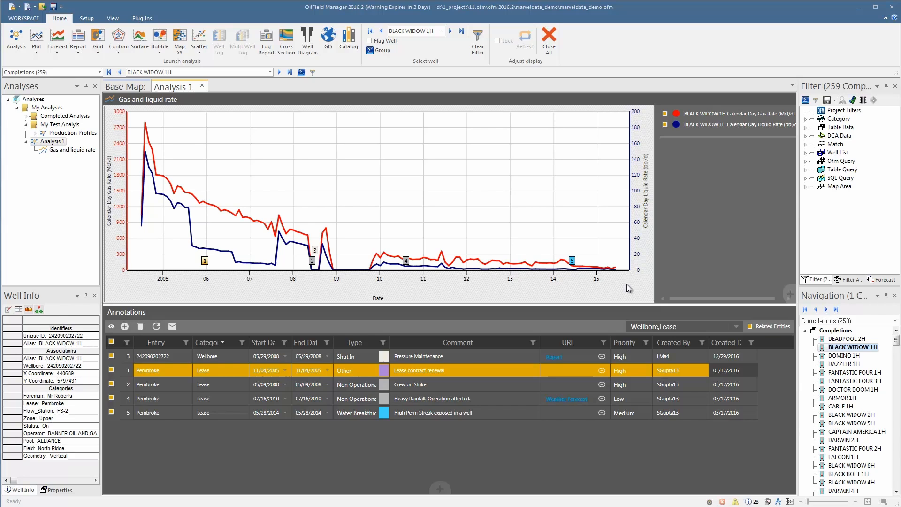
Step: Add a new line chart plotting Cum.Gas.Prod against date beside the rate chart
click(789, 294)
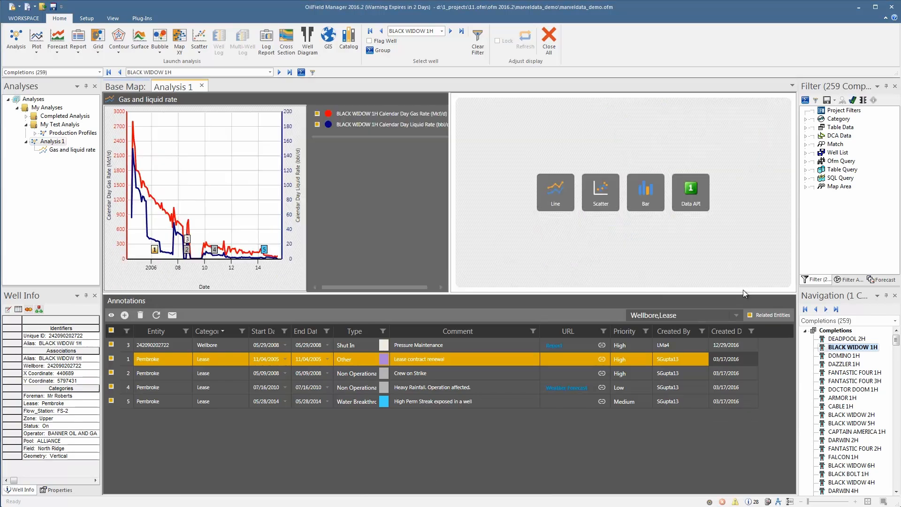
click(555, 189)
click(151, 115)
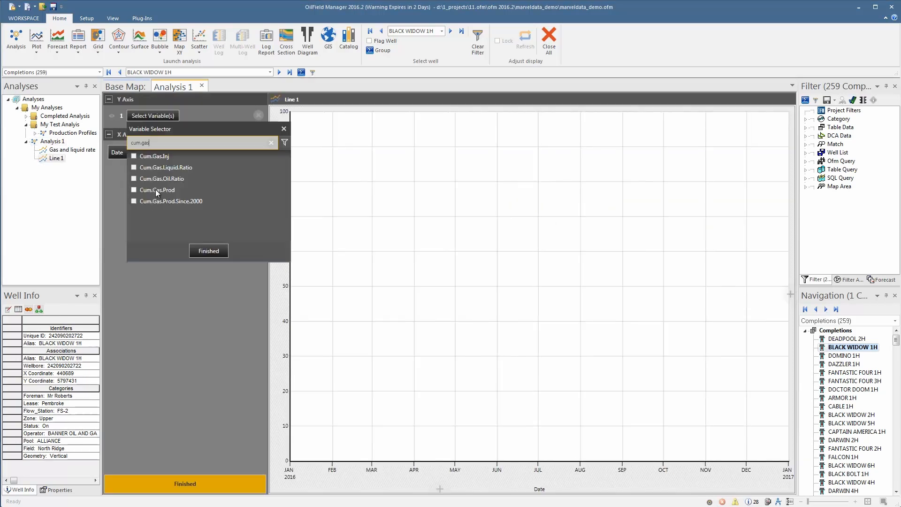
click(157, 190)
click(207, 251)
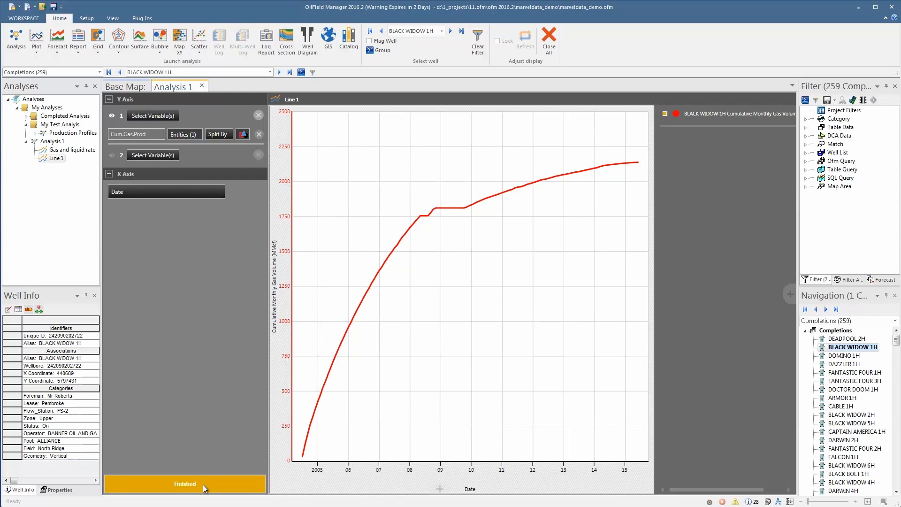
click(203, 486)
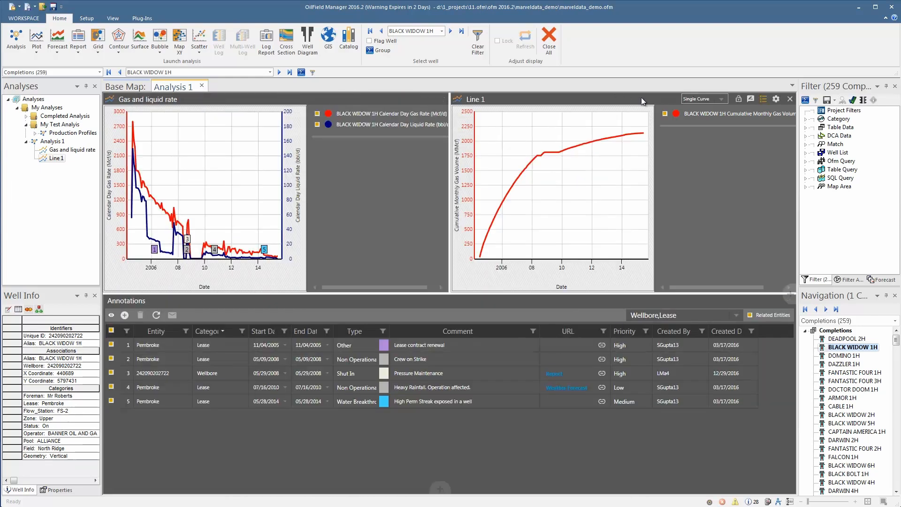
Step: Show annotations on the Line 1 chart and refresh the annotations list
click(750, 99)
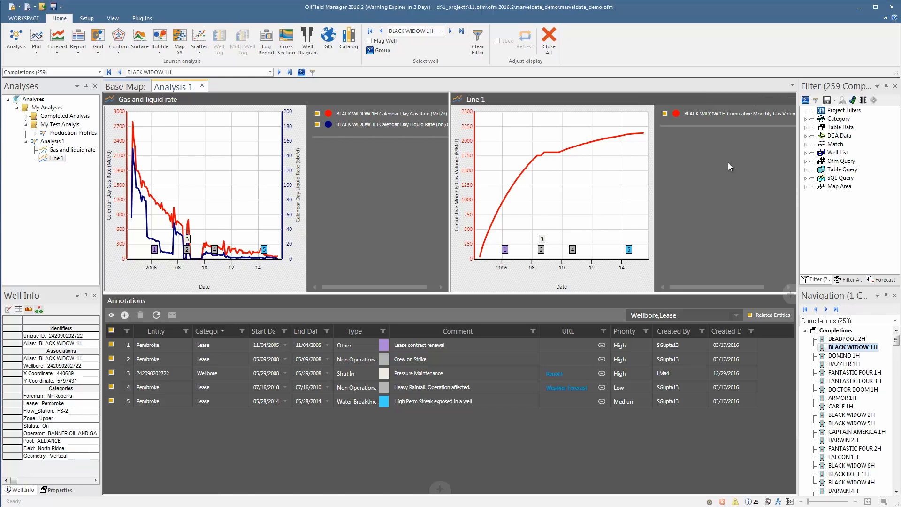
click(161, 314)
mouse_move(644, 134)
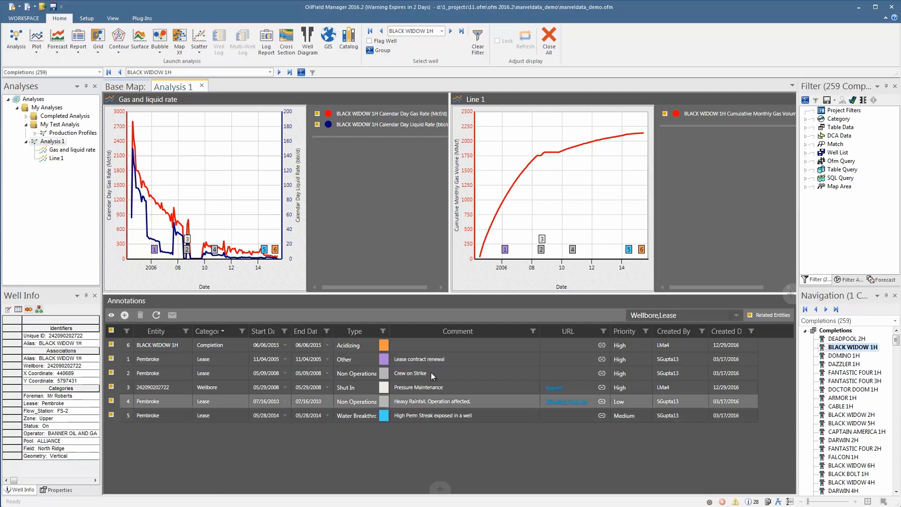
Step: Open a print preview of the whole analysis
right_click(526, 239)
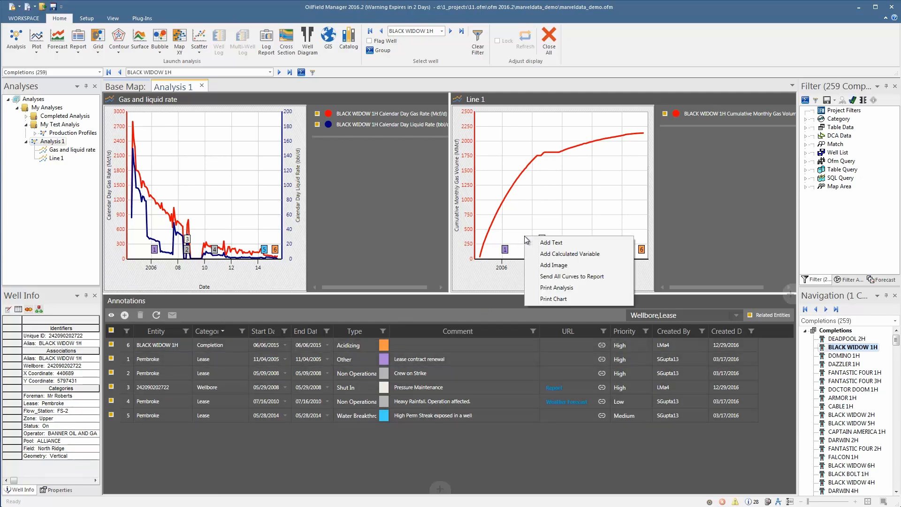
click(558, 288)
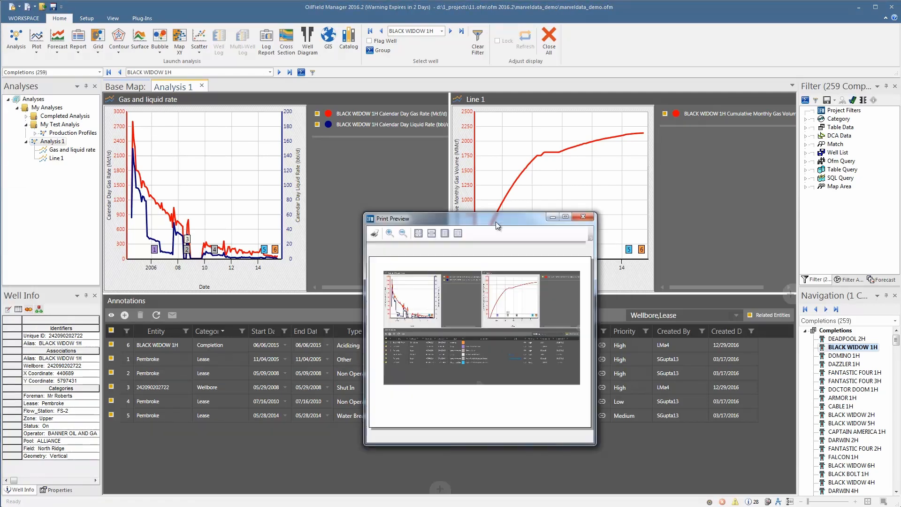